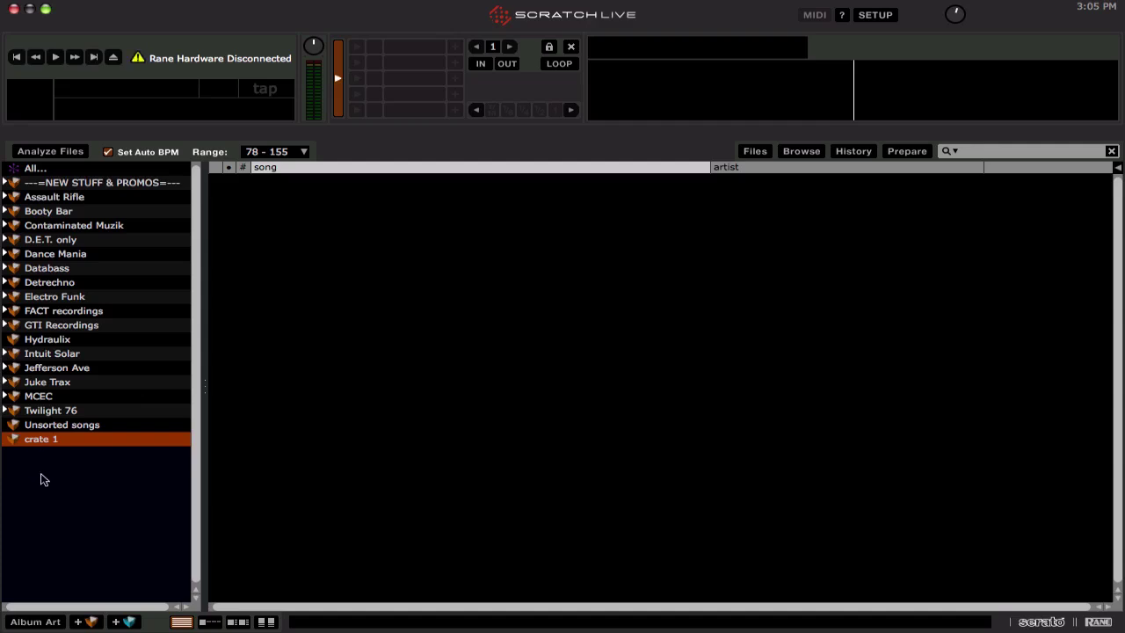
# Step: Close Scratch Live with Backup Library left checked, answering Yes at the Exit? prompt
pyautogui.click(14, 10)
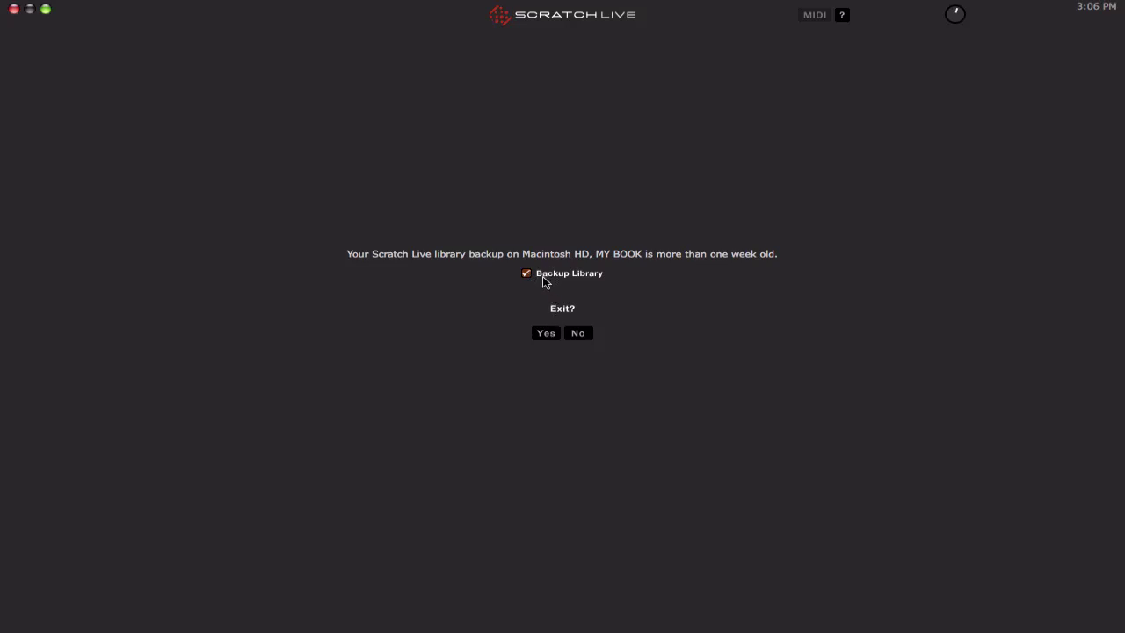
pyautogui.click(547, 335)
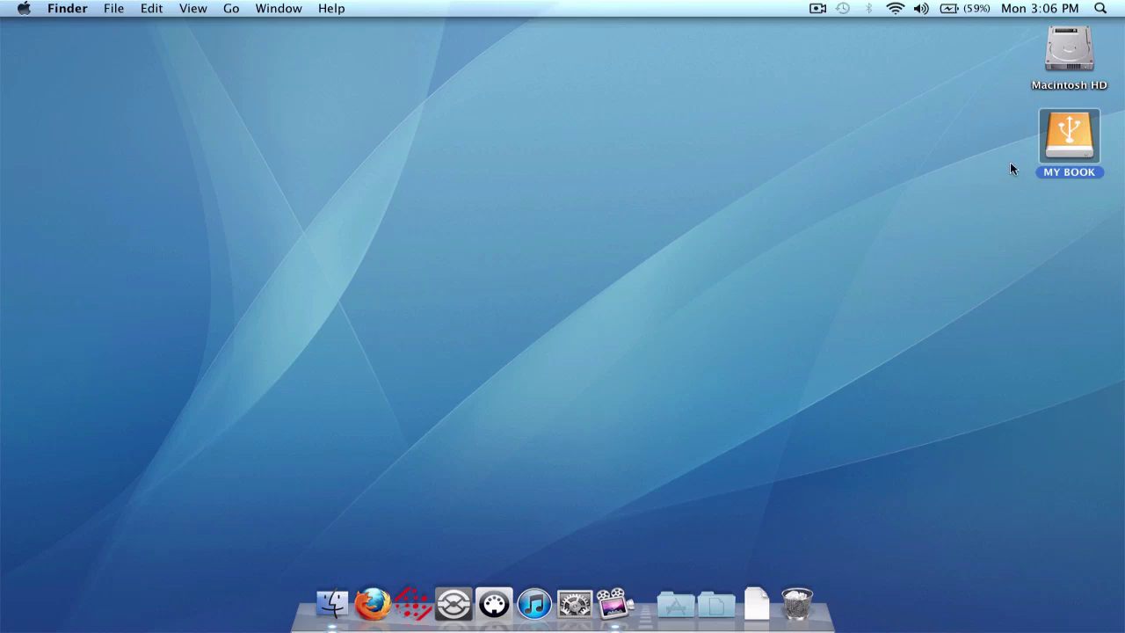
# Step: Open MY BOOK, view _Serato_ and then _Serato_Backup contents, and return to the drive's top level
pyautogui.doubleClick(1057, 150)
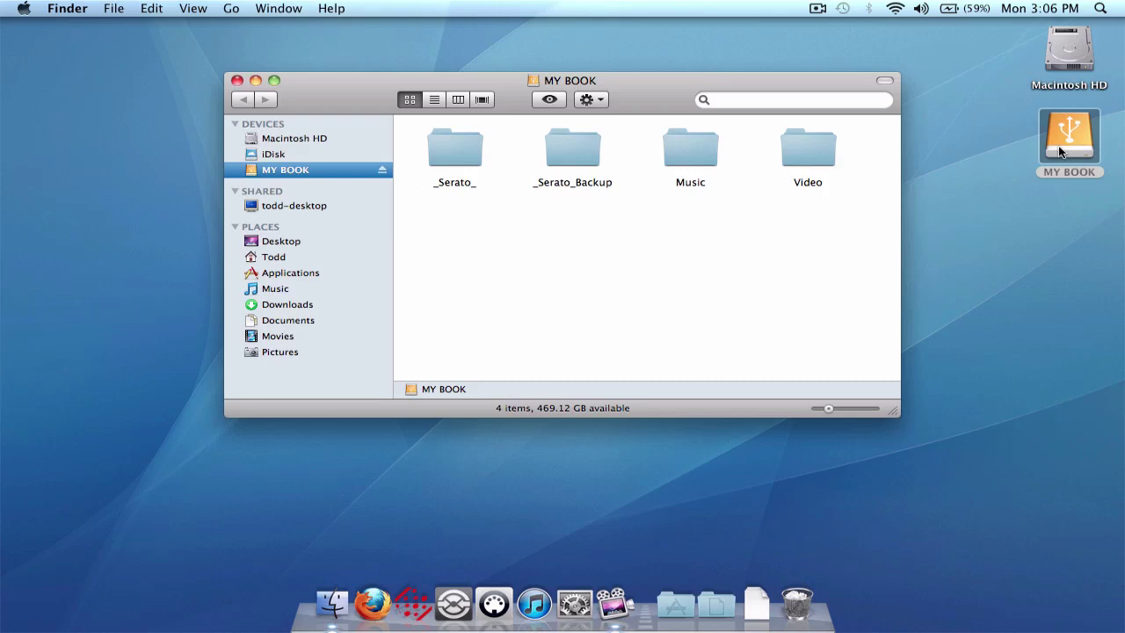
pyautogui.click(576, 158)
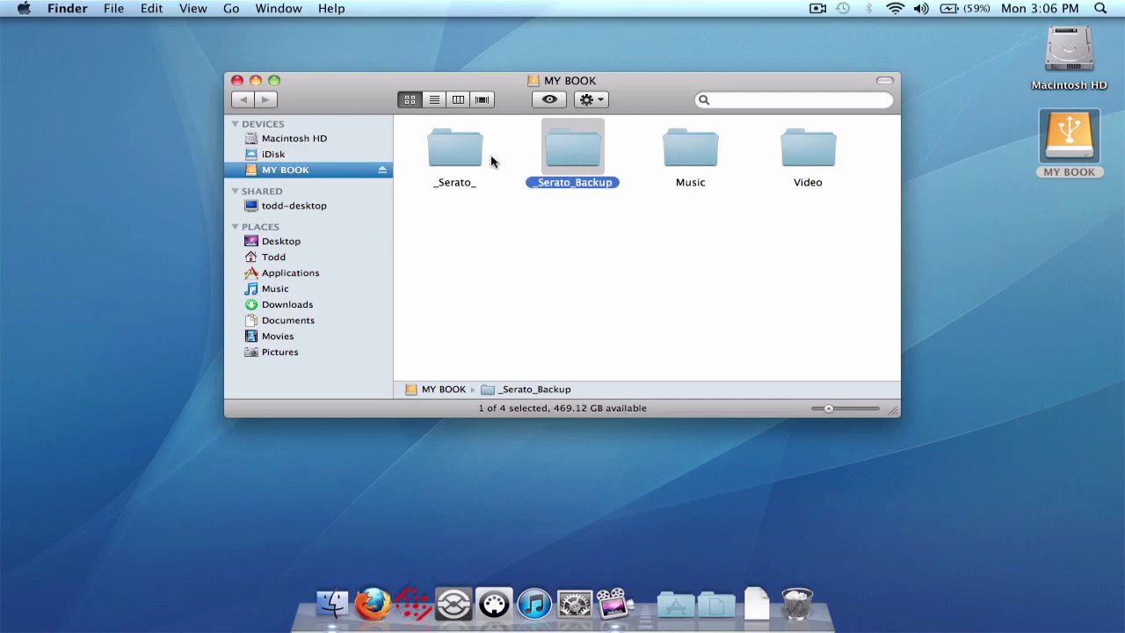
pyautogui.click(464, 156)
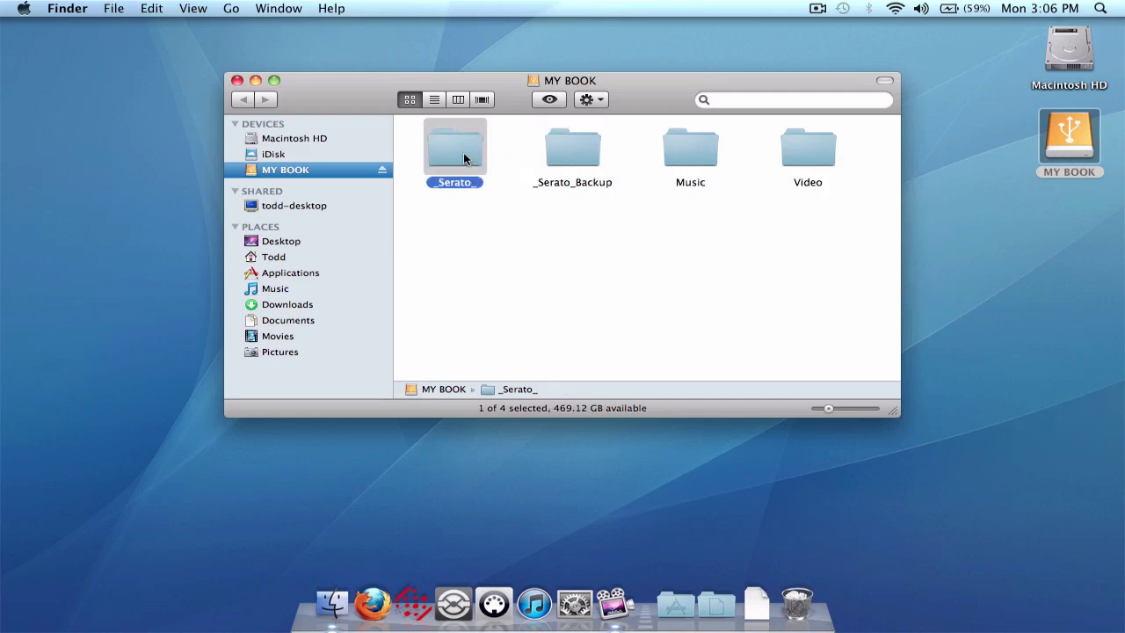
pyautogui.doubleClick(464, 157)
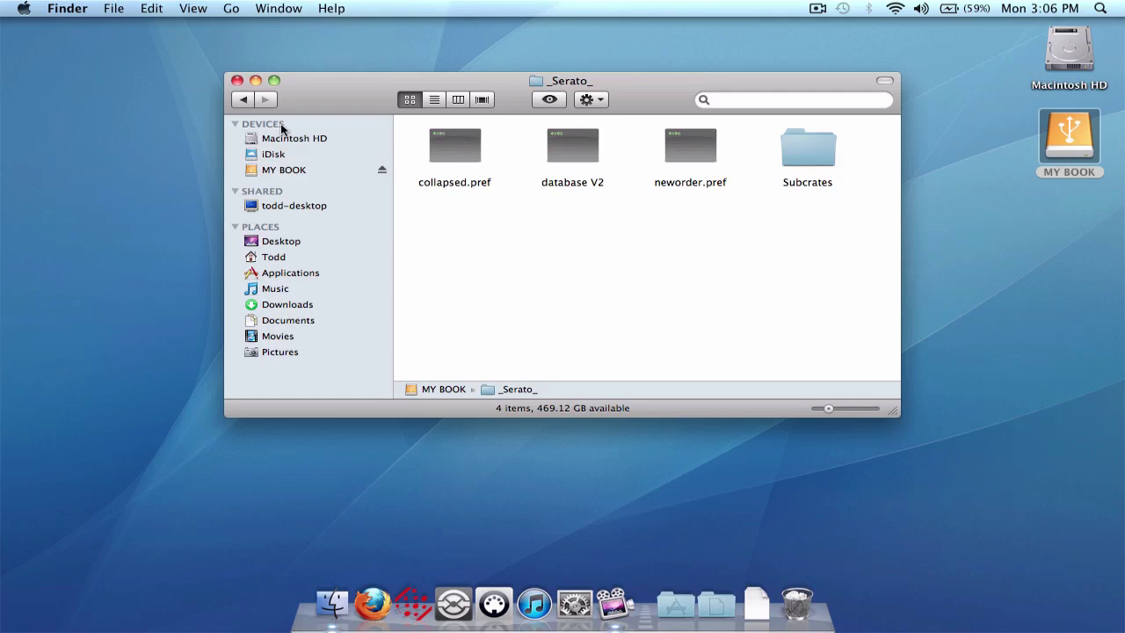
pyautogui.click(245, 101)
pyautogui.doubleClick(566, 160)
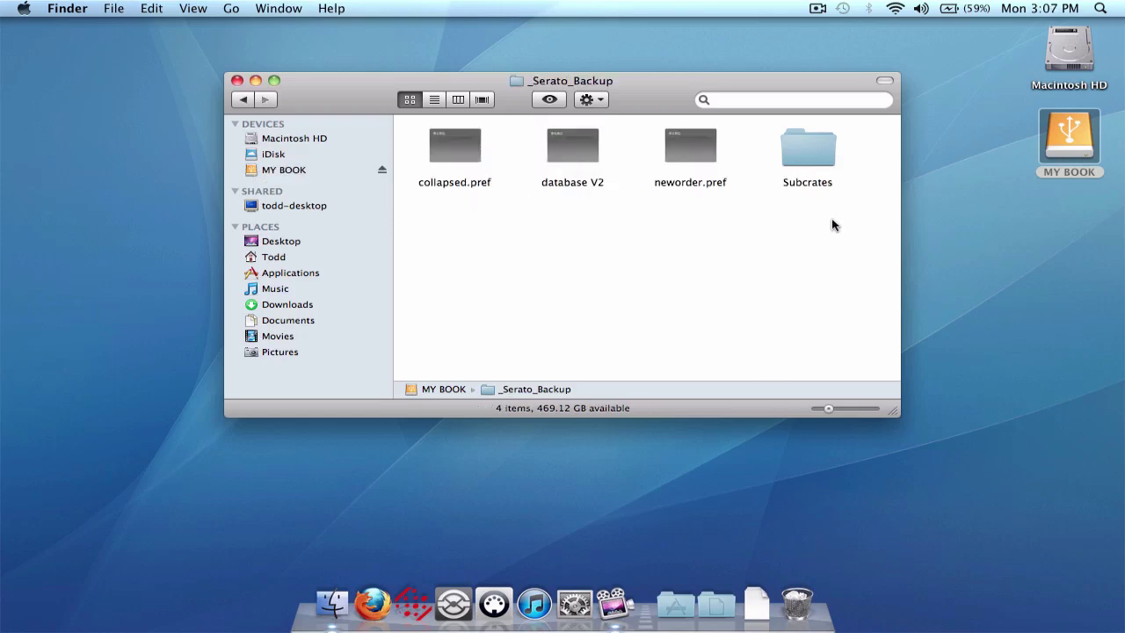
pyautogui.click(240, 100)
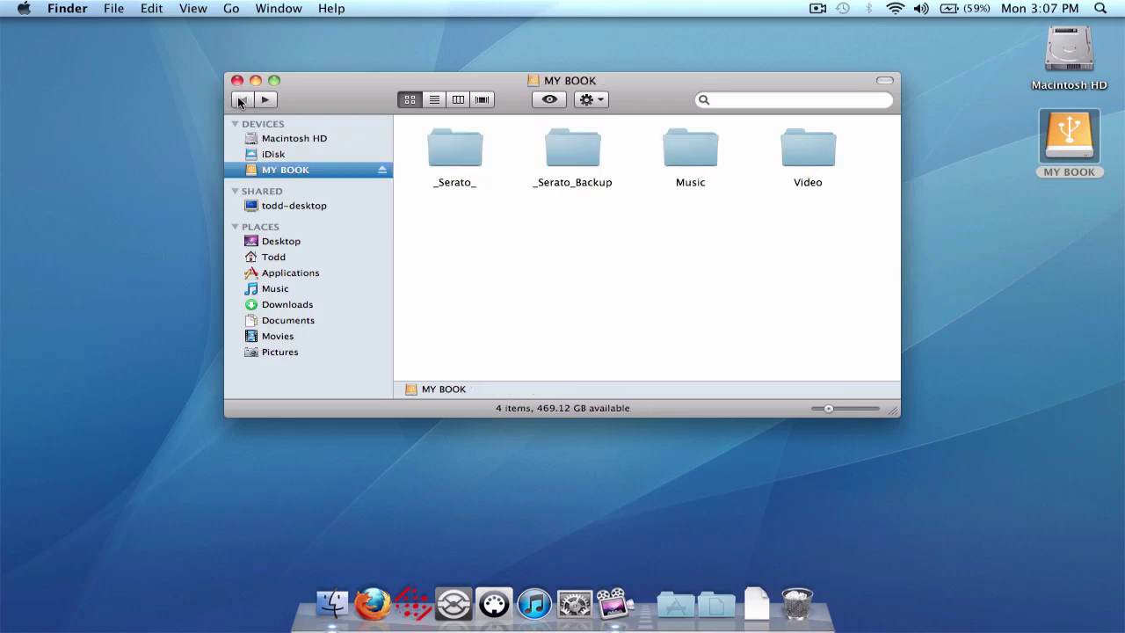
# Step: Move _Serato_ from MY BOOK to the Trash, then empty the Trash from the Dock
pyautogui.click(441, 156)
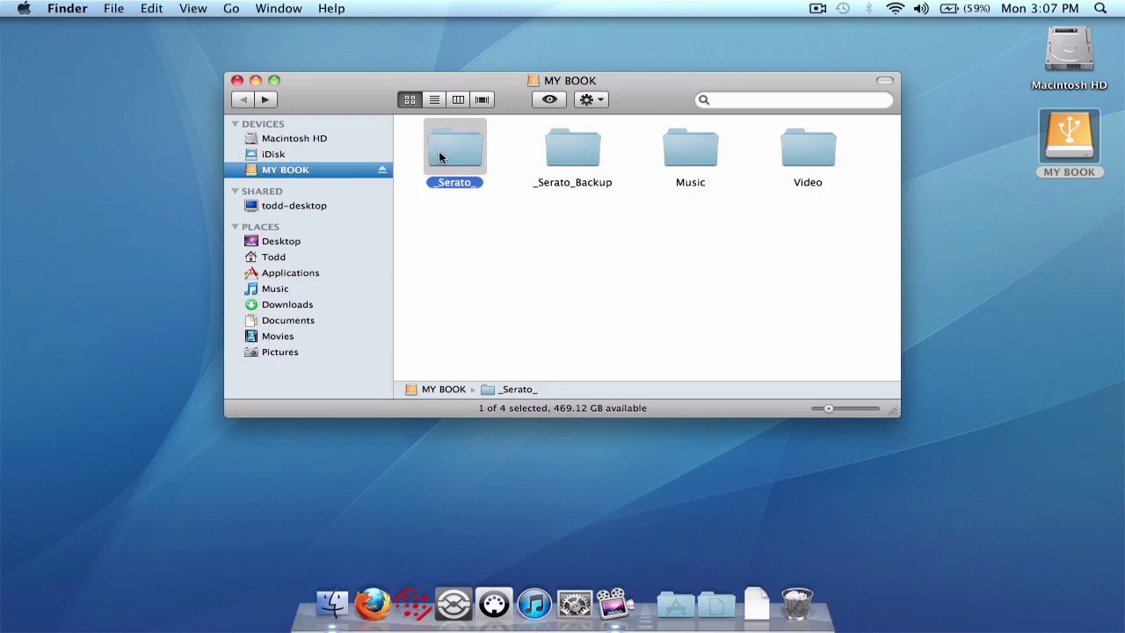
pyautogui.press('super+BackSpace')
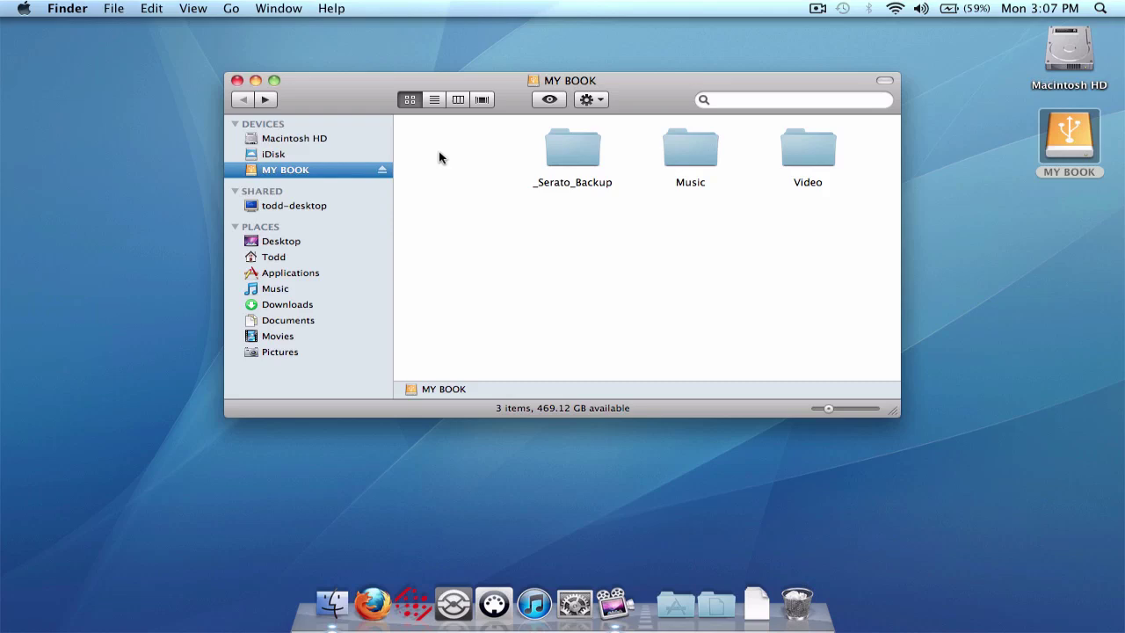
pyautogui.rightClick(805, 584)
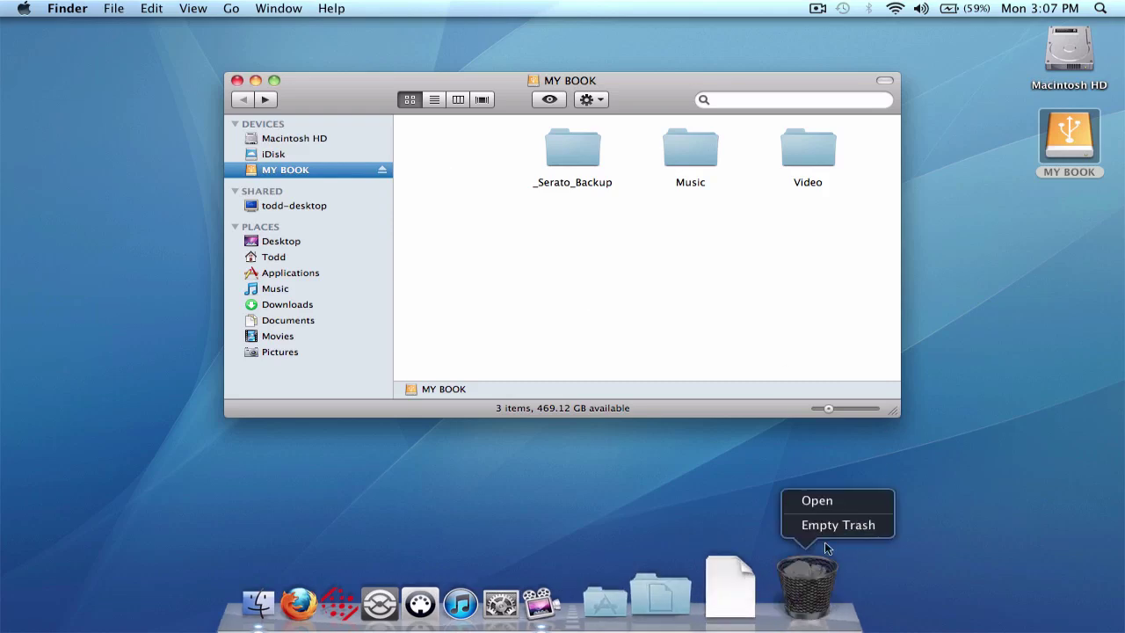
pyautogui.click(837, 524)
pyautogui.click(679, 226)
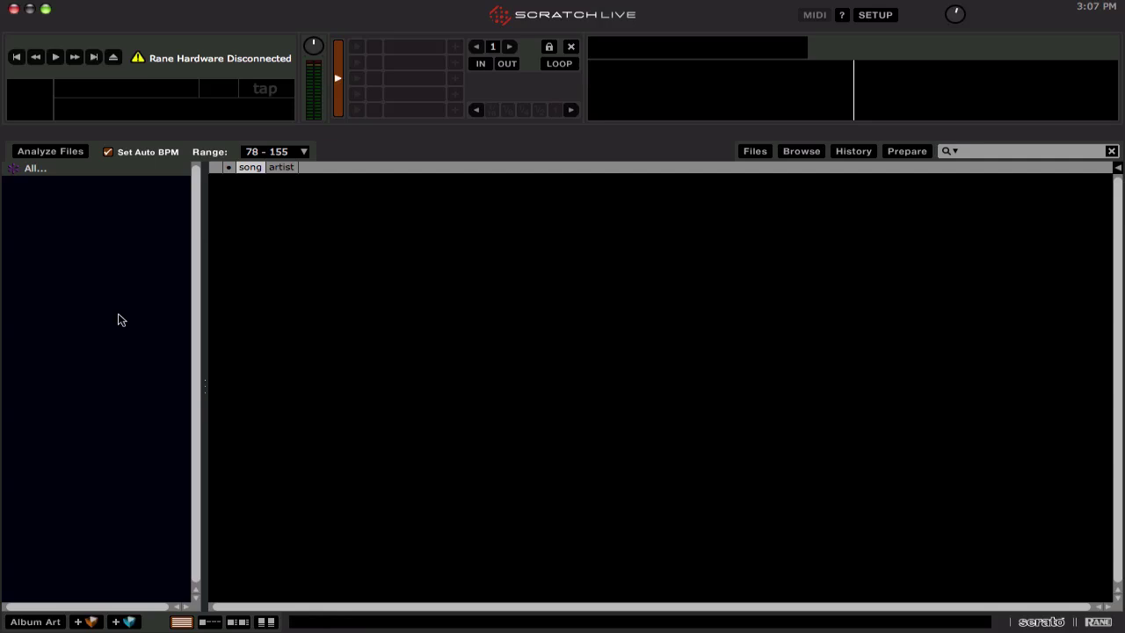
# Step: Close the now-empty Scratch Live and confirm Yes in the Exit? dialog
pyautogui.click(14, 11)
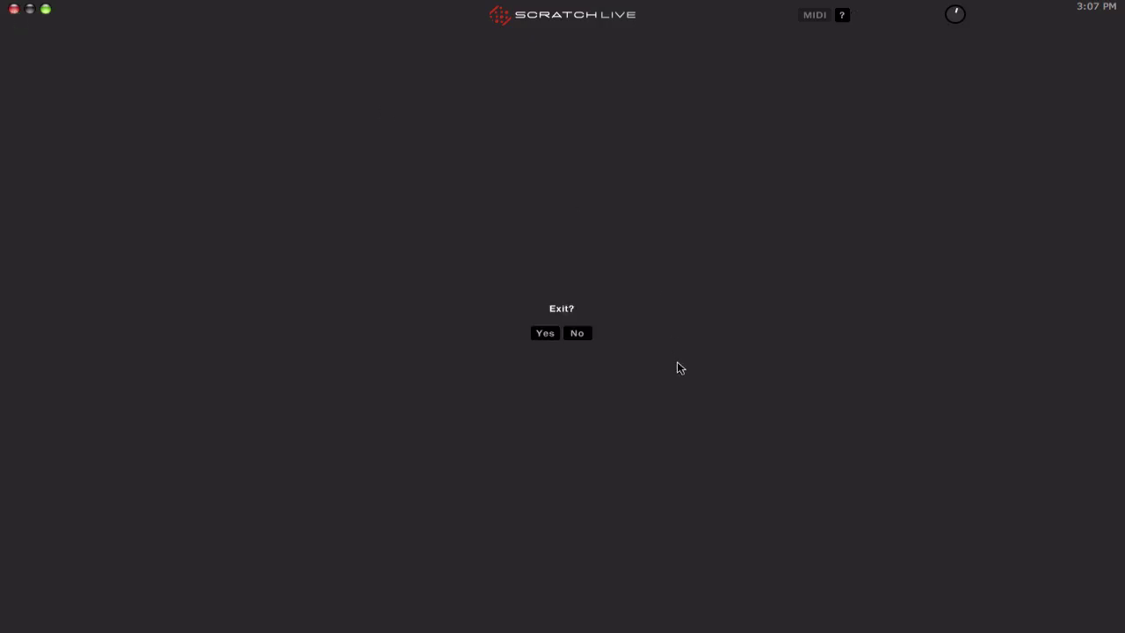
pyautogui.click(555, 331)
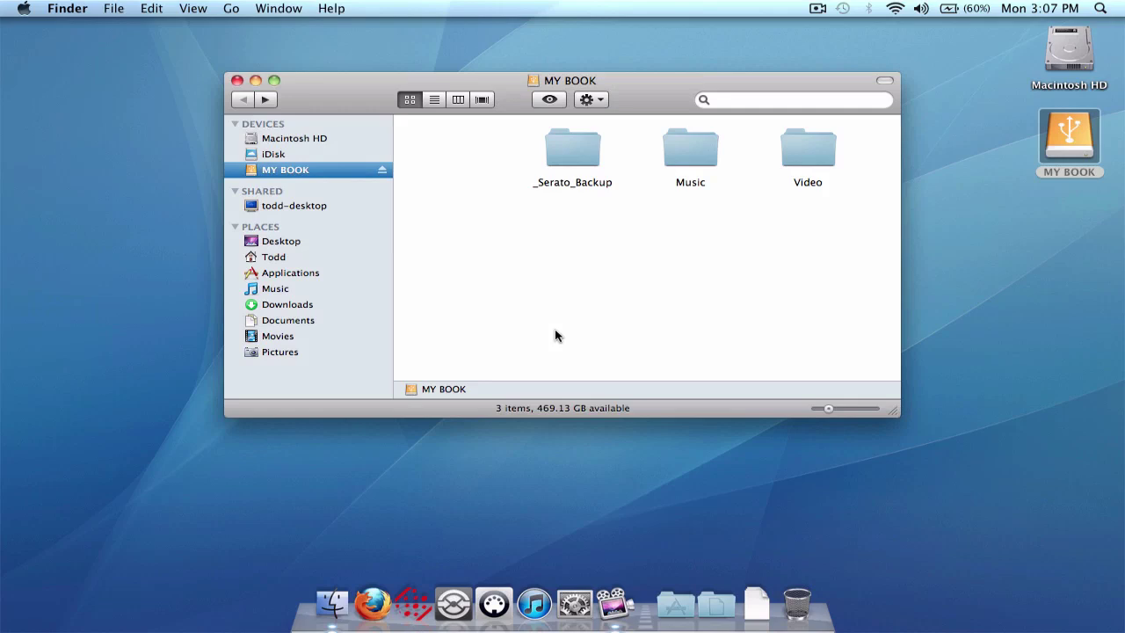
# Step: Delete 'Backup' from the _Serato_Backup folder name so it reads _Serato_
pyautogui.click(573, 179)
pyautogui.press('Return')
pyautogui.press('Right')
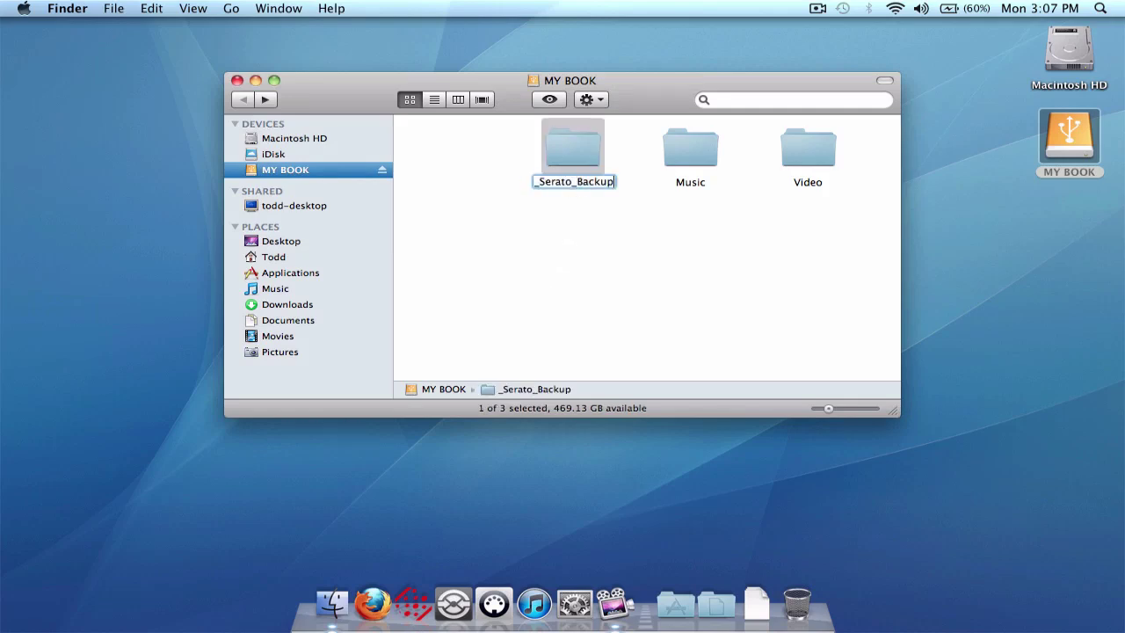
pyautogui.press('BackSpace')
pyautogui.press('BackSpace')
pyautogui.press('BackSpace')
pyautogui.press('BackSpace')
pyautogui.press('BackSpace')
pyautogui.press('BackSpace')
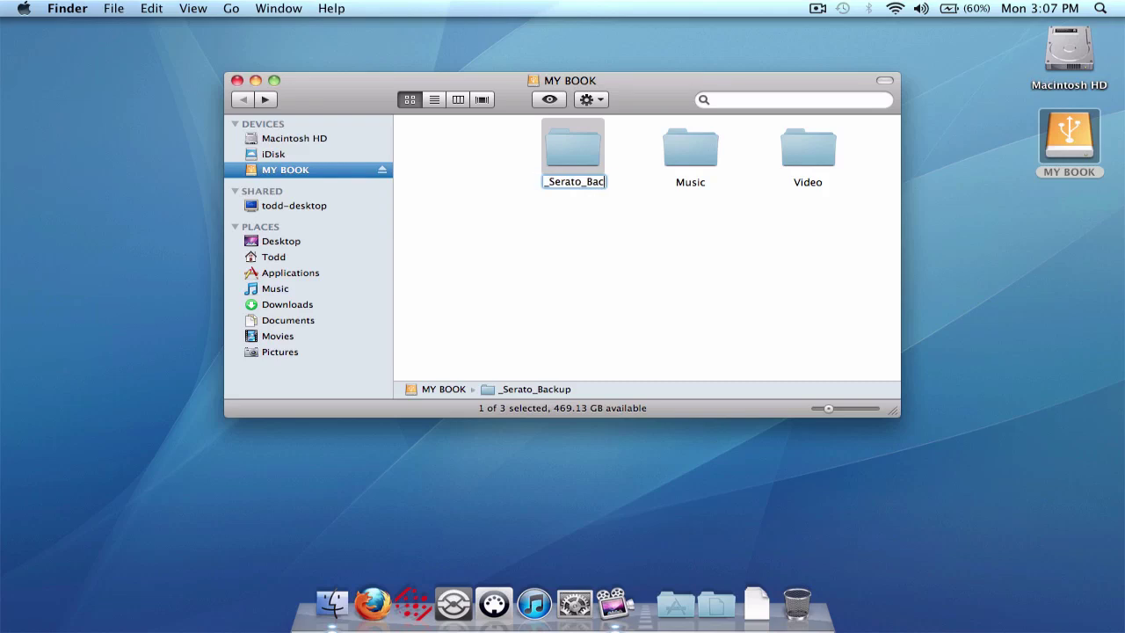
pyautogui.press('Return')
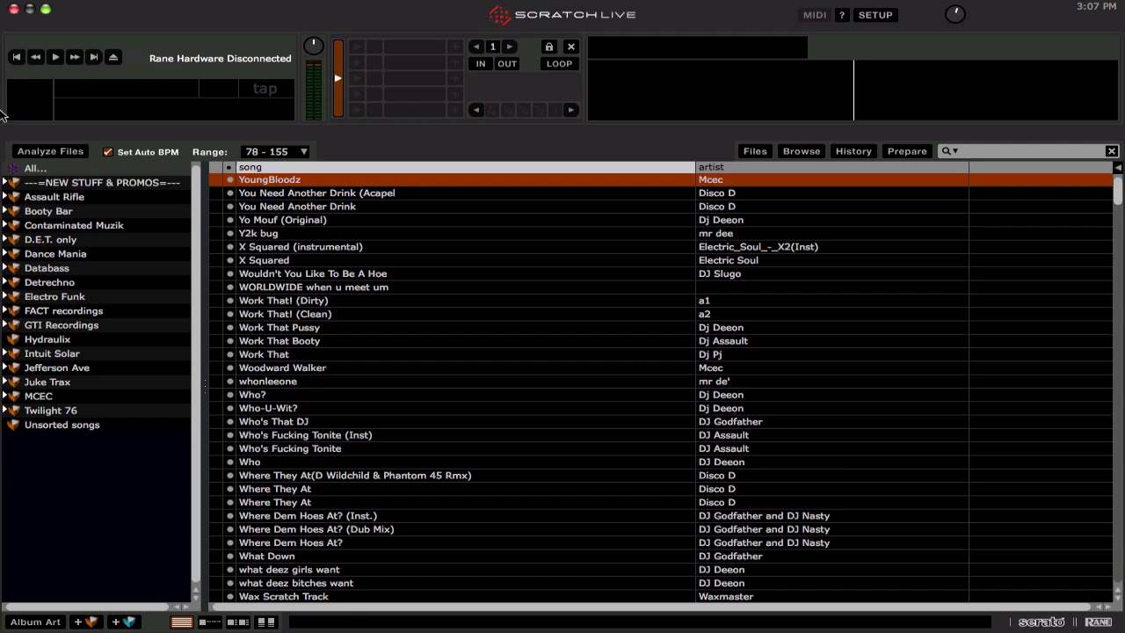
# Step: Close Scratch Live with Backup Library checked, confirming Yes so a fresh backup is written
pyautogui.click(14, 9)
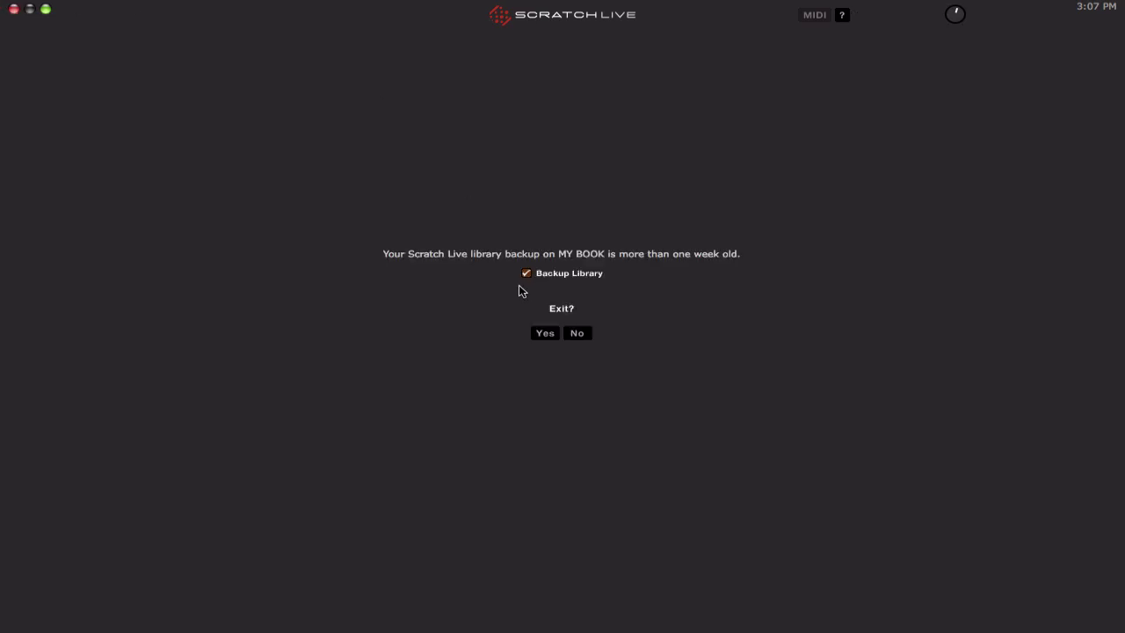
pyautogui.click(547, 334)
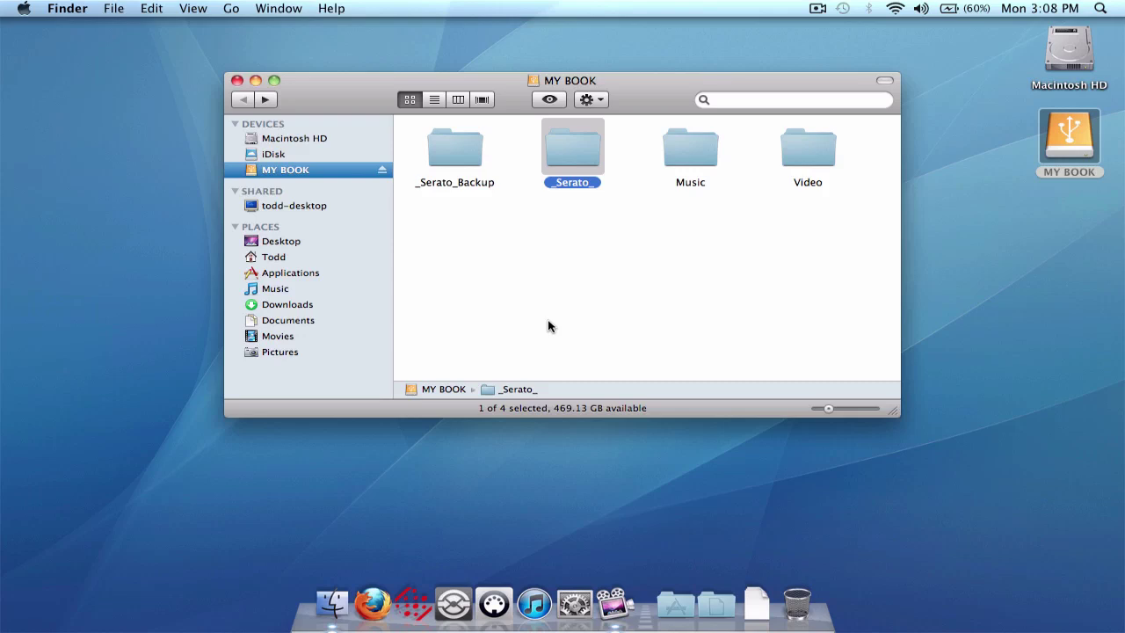
# Step: Copy the _Serato_ folder and paste a duplicate into the MY BOOK window
pyautogui.rightClick(576, 149)
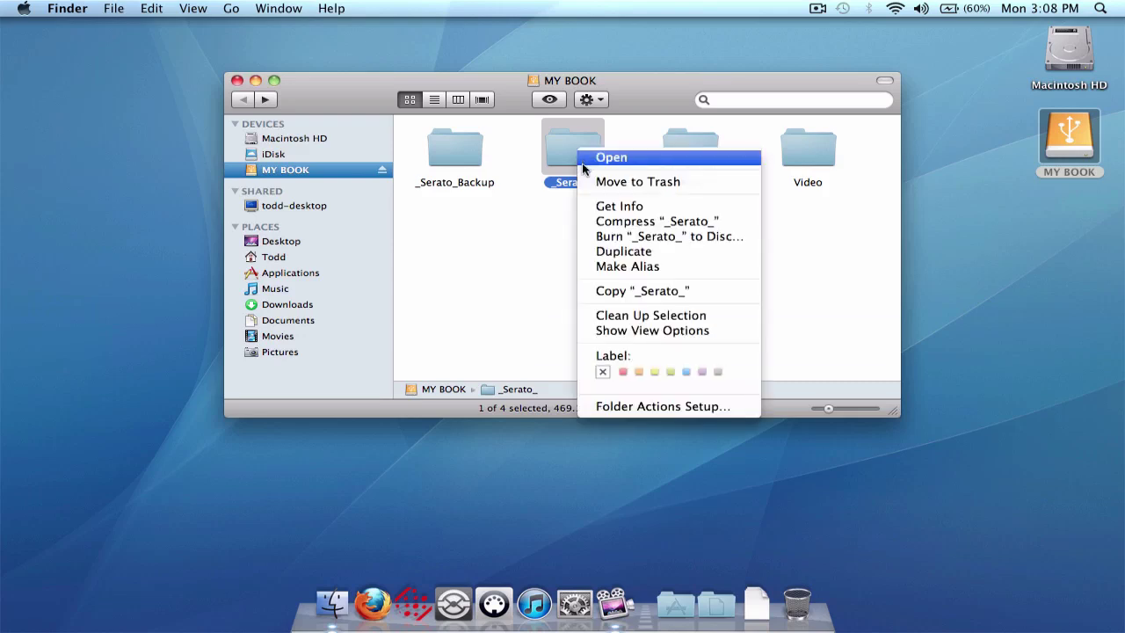
pyautogui.click(598, 290)
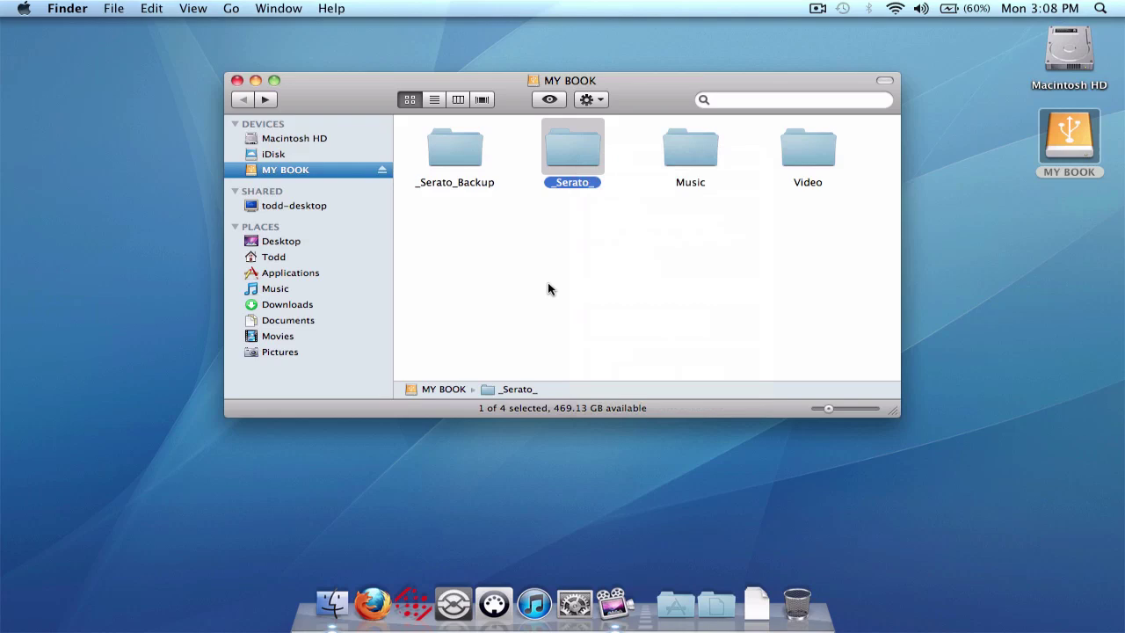
pyautogui.rightClick(549, 287)
pyautogui.click(578, 362)
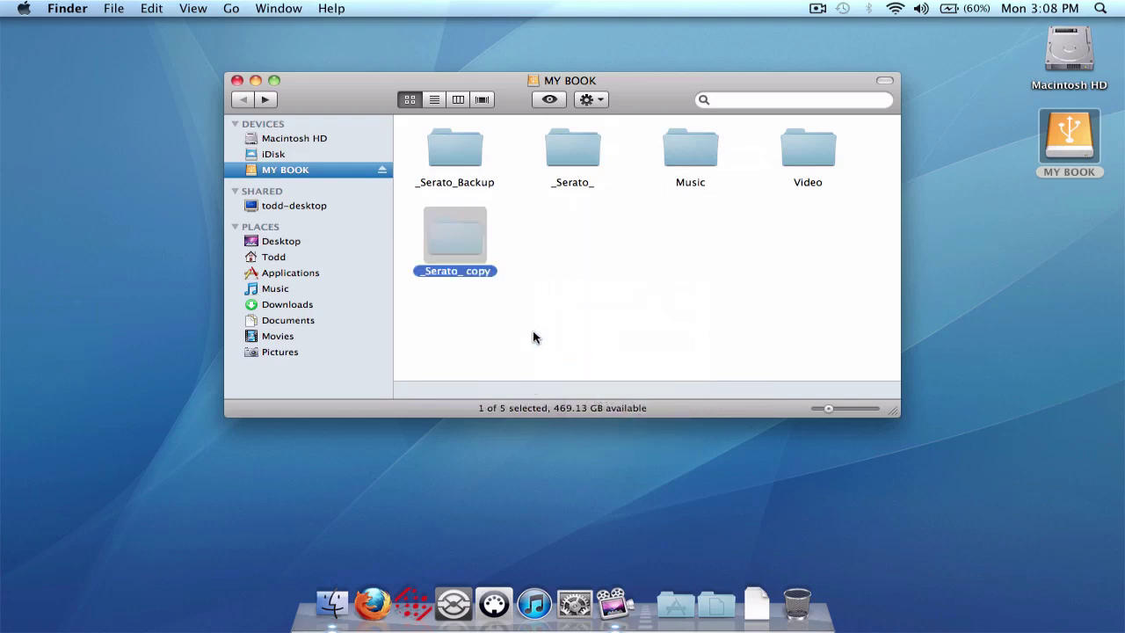
# Step: Rename the pasted copy to '_Serato_ latestcratebackup'
pyautogui.click(468, 272)
pyautogui.press('BackSpace')
pyautogui.press('BackSpace')
pyautogui.press('BackSpace')
pyautogui.press('BackSpace')
pyautogui.press('BackSpace')
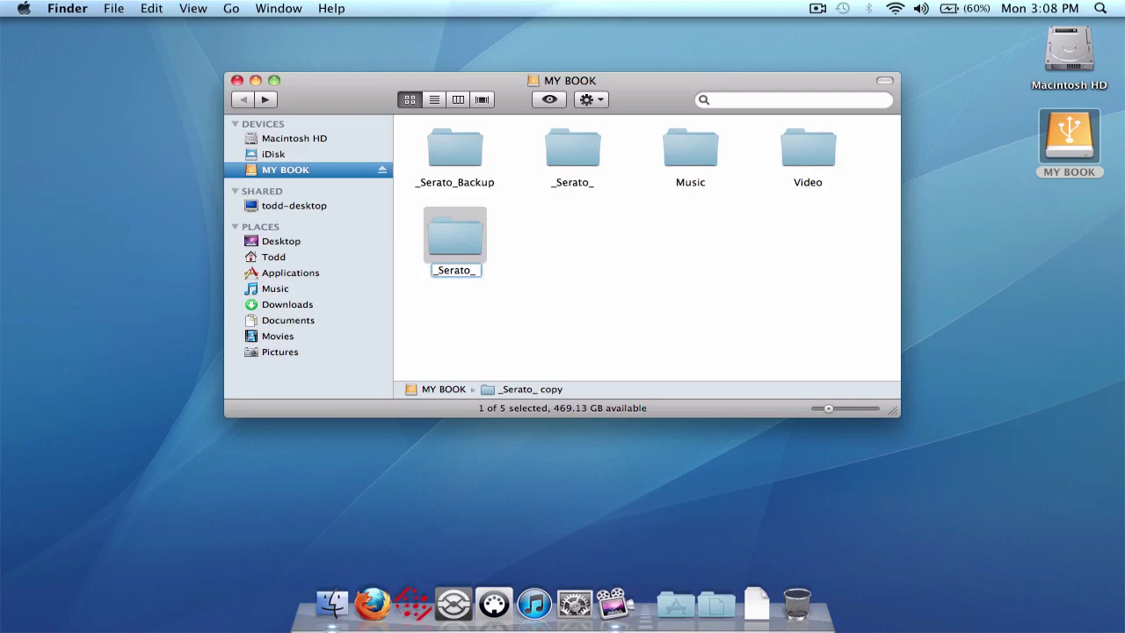
pyautogui.write('ca')
pyautogui.press('BackSpace')
pyautogui.press('BackSpace')
pyautogui.press('BackSpace')
pyautogui.write('latest')
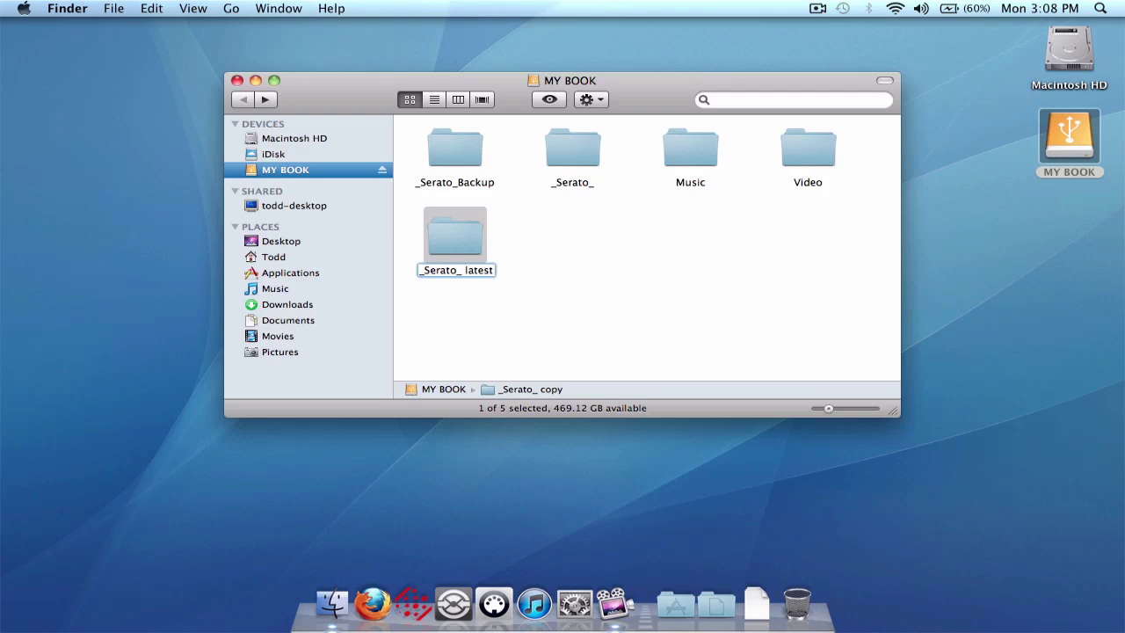
pyautogui.write('cratebackup')
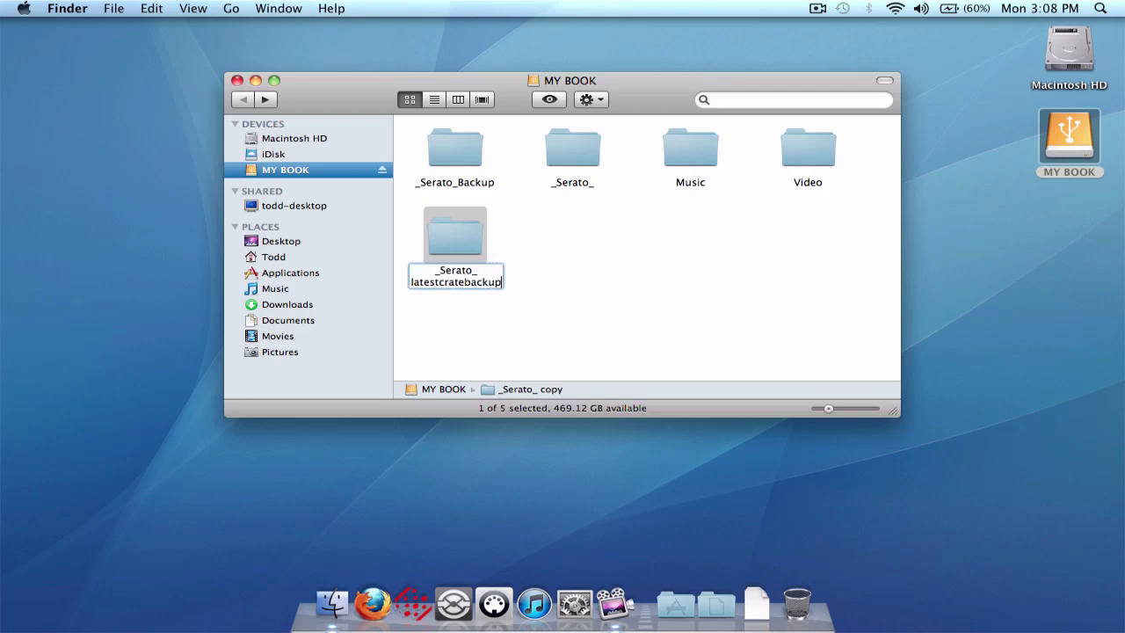
pyautogui.press('Return')
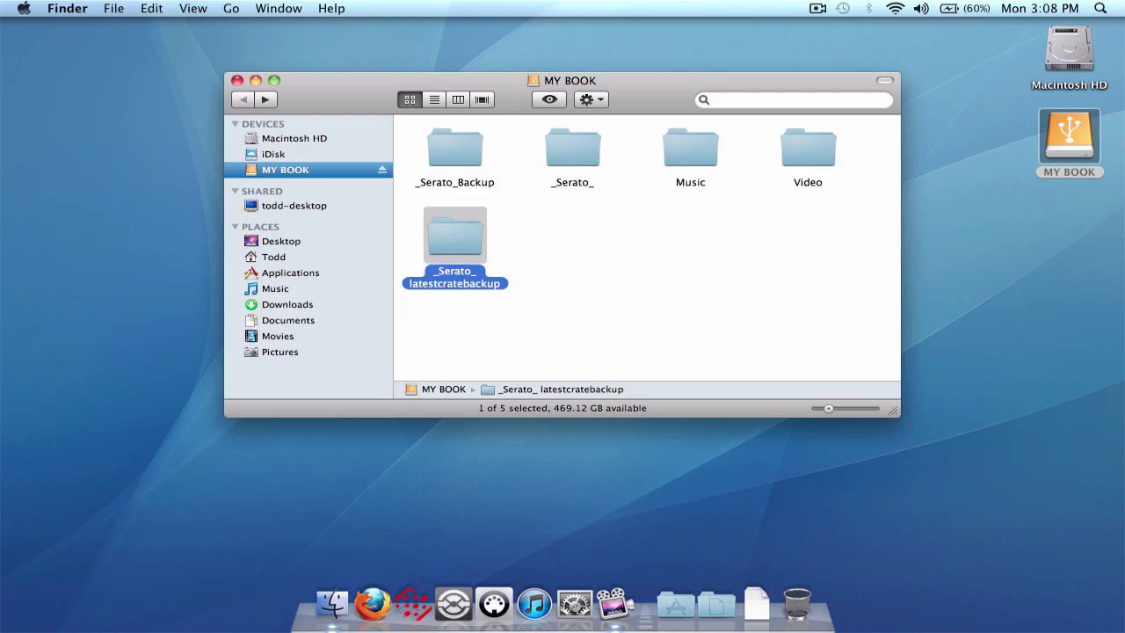
# Step: Move the original _Serato_ and _Serato_Backup folders on MY BOOK to the Trash
pyautogui.click(557, 161)
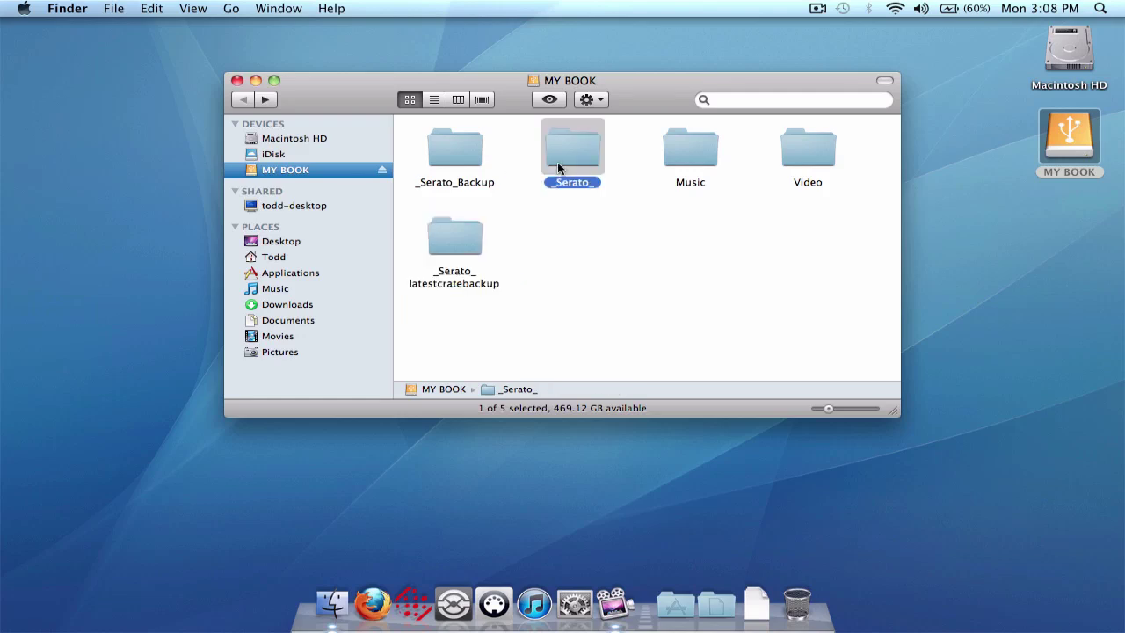
pyautogui.press('super+BackSpace')
pyautogui.click(460, 159)
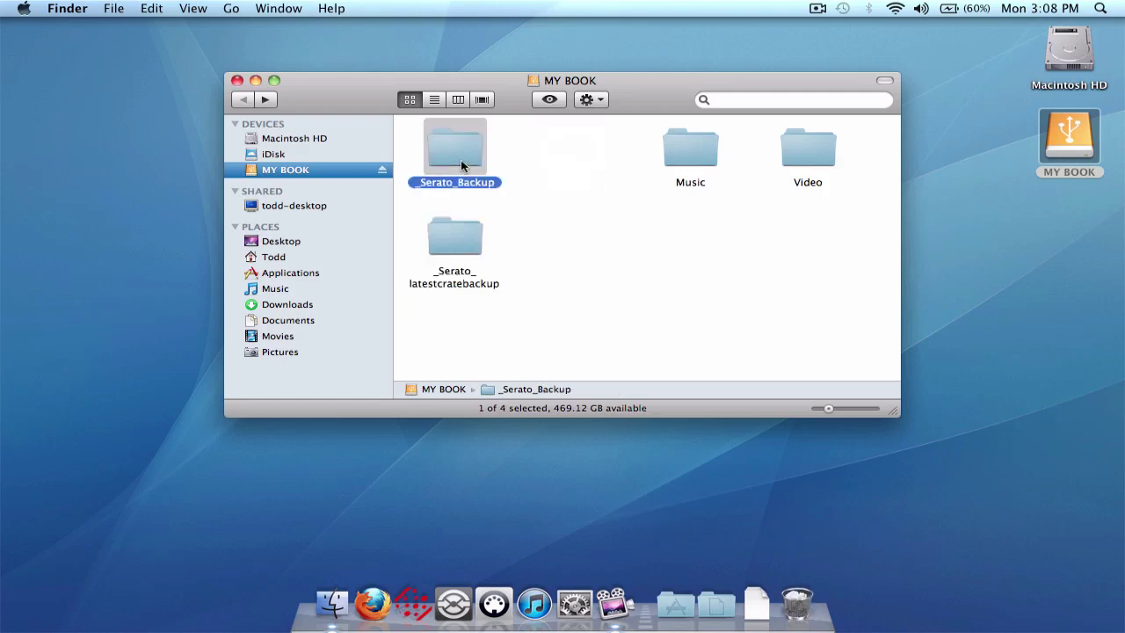
pyautogui.press('super+BackSpace')
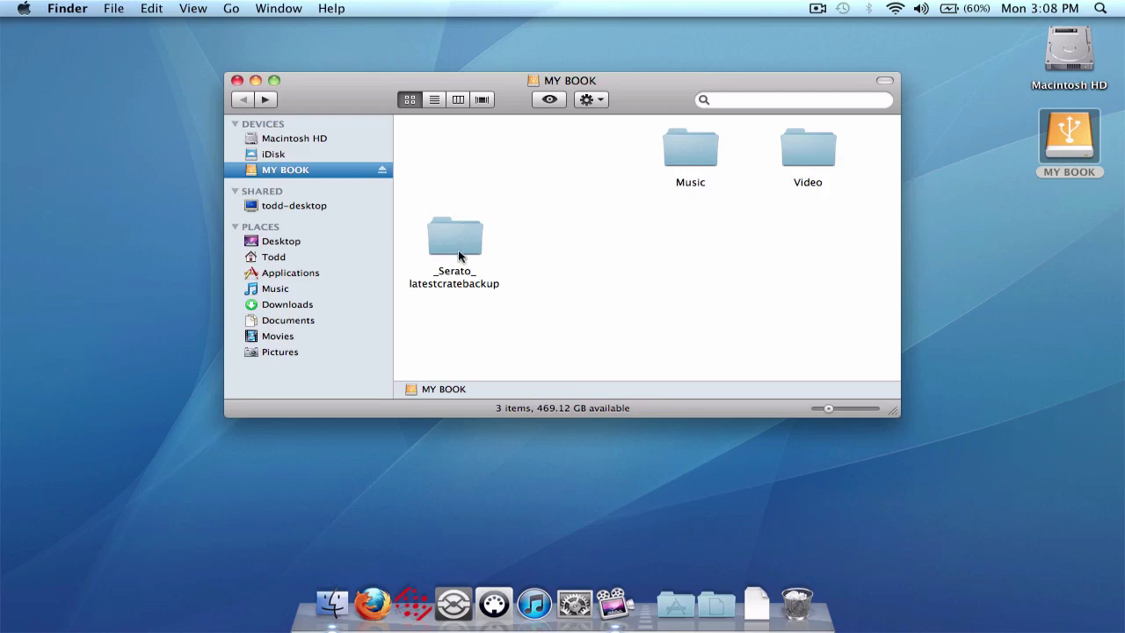
# Step: Rename '_Serato_ latestcratebackup' back to _Serato_ by deleting the suffix
pyautogui.click(457, 284)
pyautogui.press('Return')
pyautogui.press('Right')
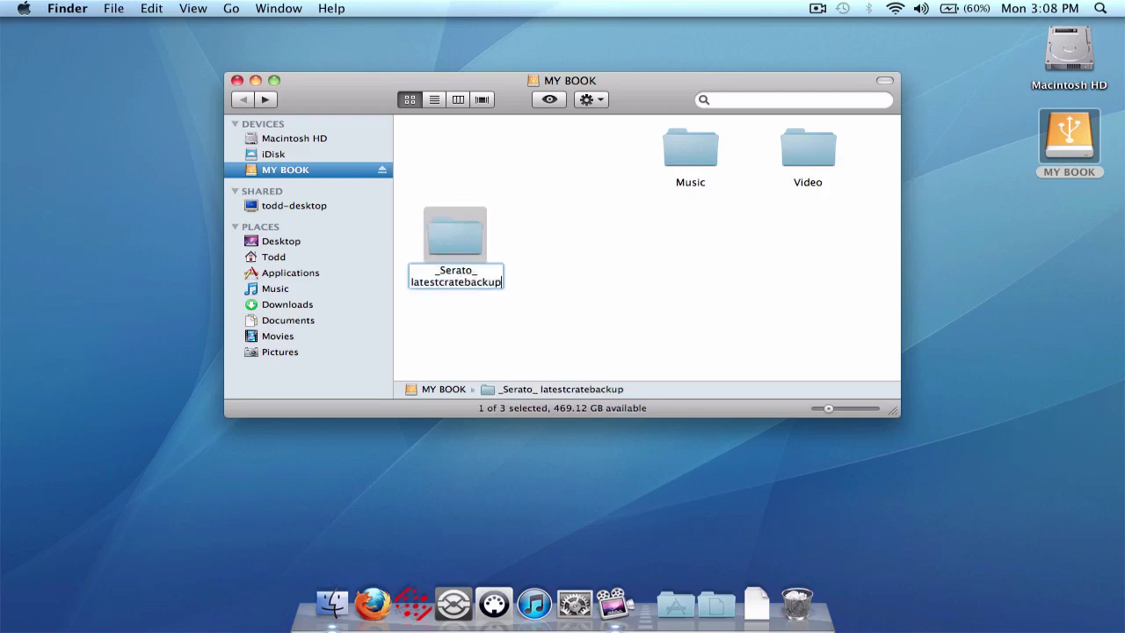
pyautogui.press('BackSpace')
pyautogui.press('BackSpace')
pyautogui.press('BackSpace')
pyautogui.press('BackSpace')
pyautogui.press('BackSpace')
pyautogui.press('BackSpace')
pyautogui.press('BackSpace')
pyautogui.press('BackSpace')
pyautogui.press('BackSpace')
pyautogui.press('BackSpace')
pyautogui.press('BackSpace')
pyautogui.press('BackSpace')
pyautogui.press('BackSpace')
pyautogui.press('BackSpace')
pyautogui.press('BackSpace')
pyautogui.press('BackSpace')
pyautogui.press('BackSpace')
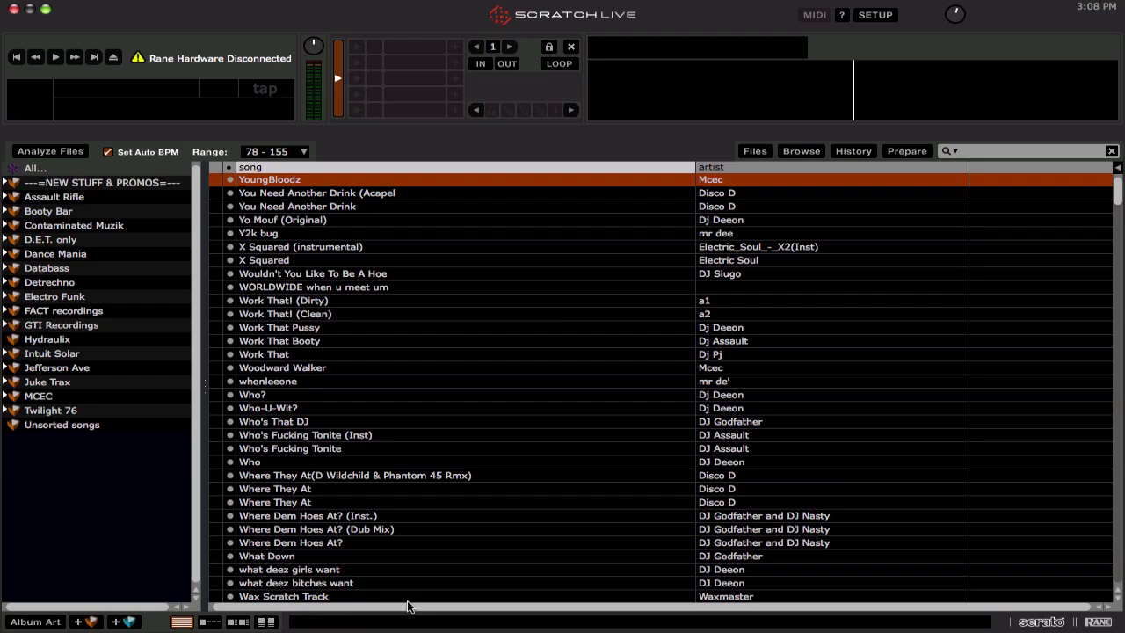
# Step: Quit Scratch Live with Cmd+Q once the restored crates have loaded
pyautogui.press('super+q')
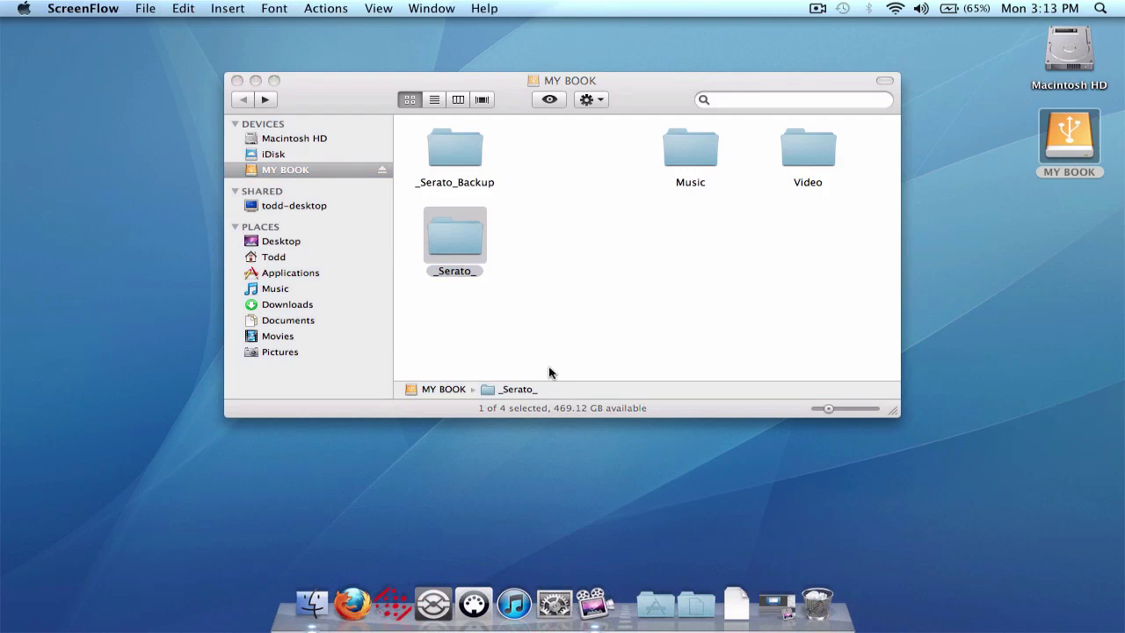
# Step: Bring the Finder window forward and open the Music folder from the sidebar
pyautogui.click(314, 291)
pyautogui.click(287, 292)
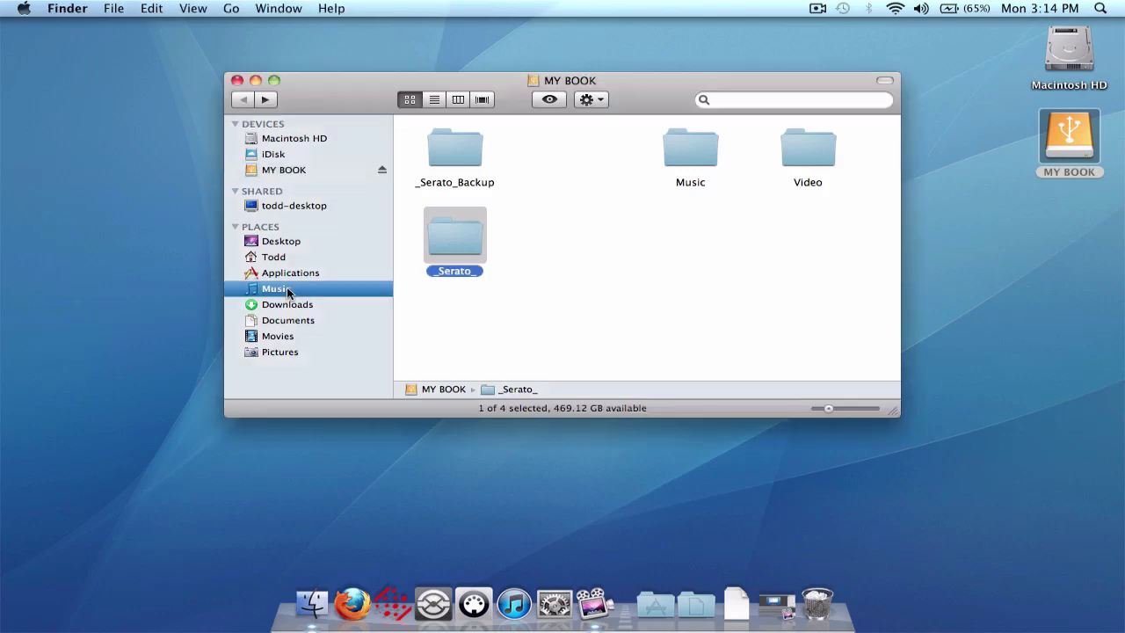